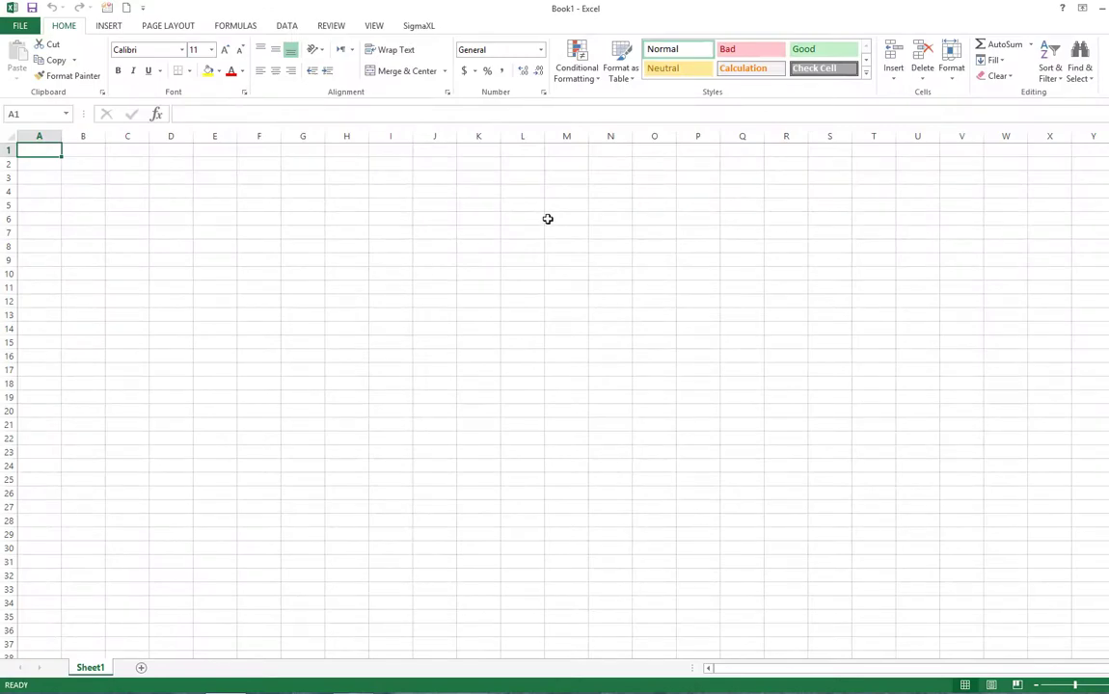
Step: Open SigmaXL's Sample Data folder from the SigmaXL Help menu
left_click(417, 27)
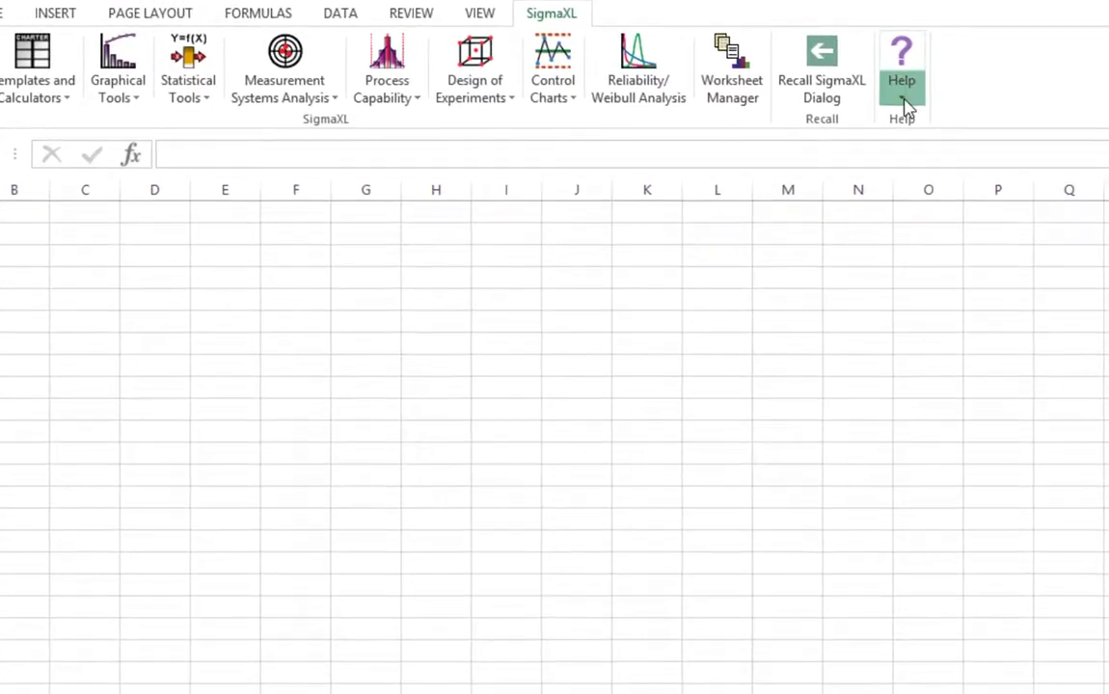
left_click(896, 98)
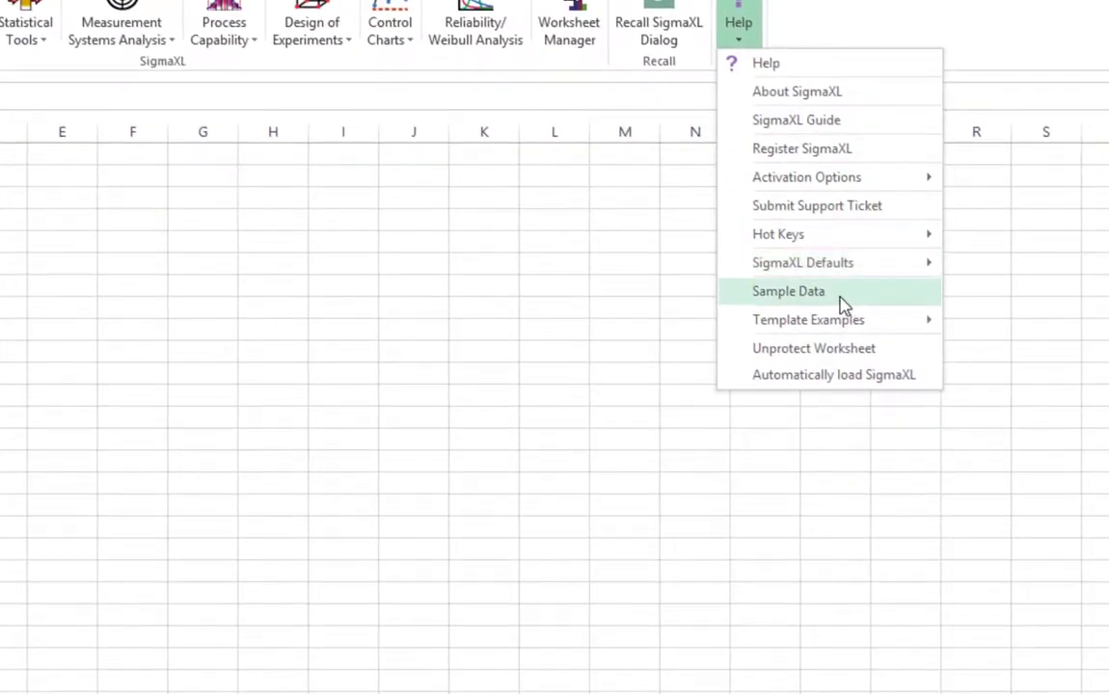
left_click(994, 351)
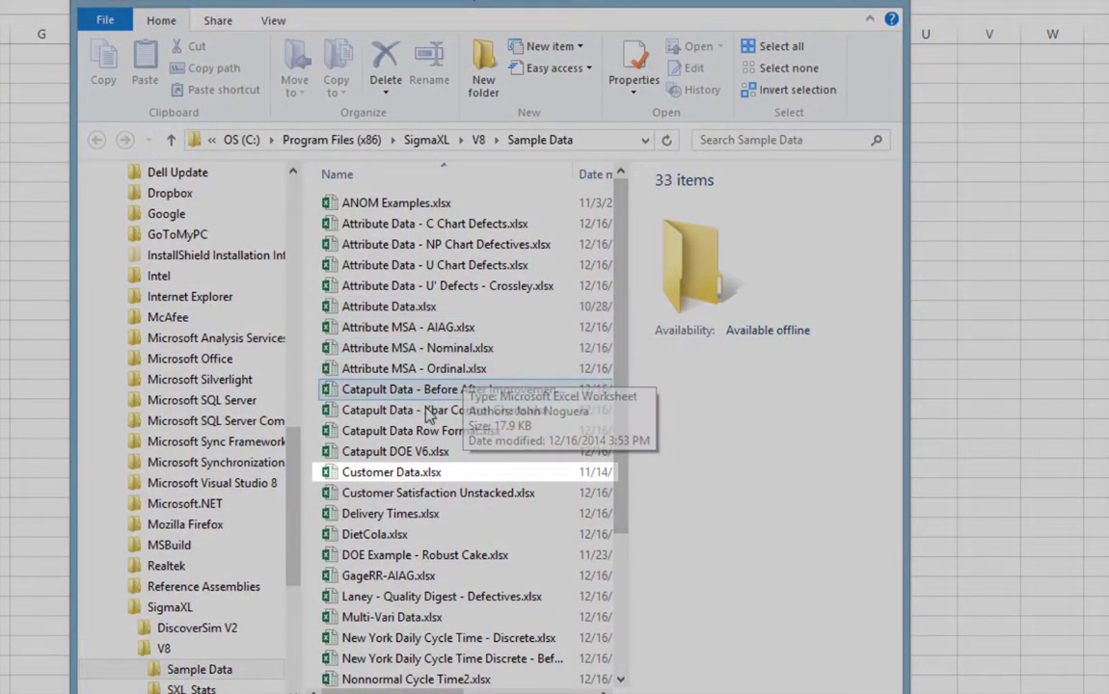
Step: Open Customer Data.xlsx from the Sample Data folder in Excel
left_click(395, 475)
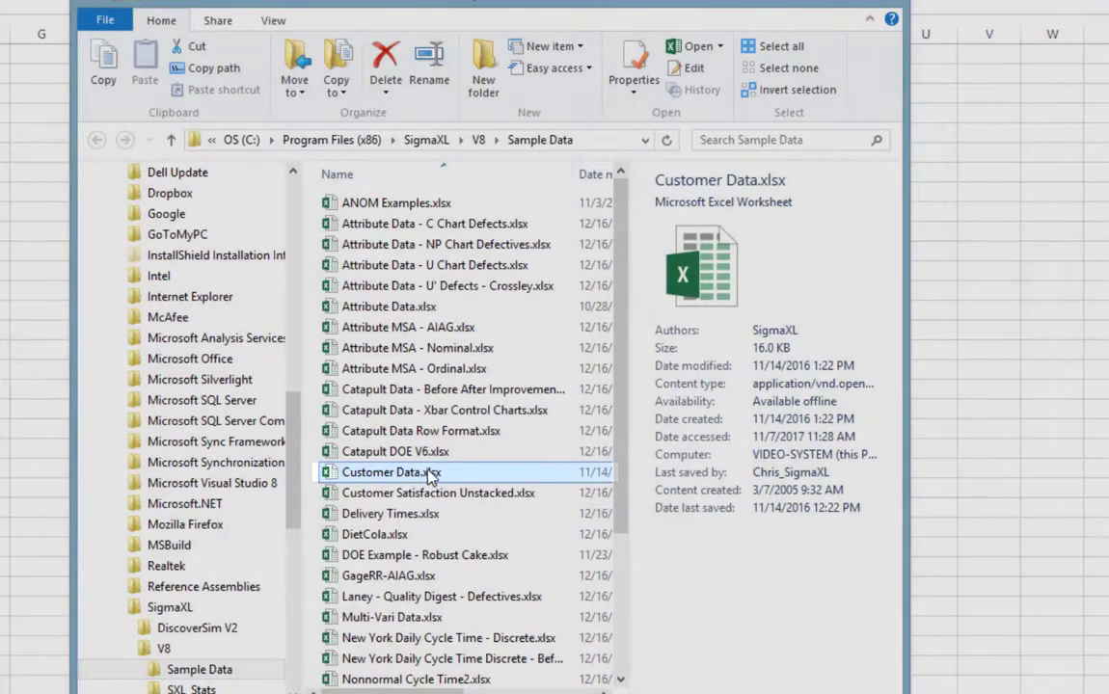
double_click(425, 470)
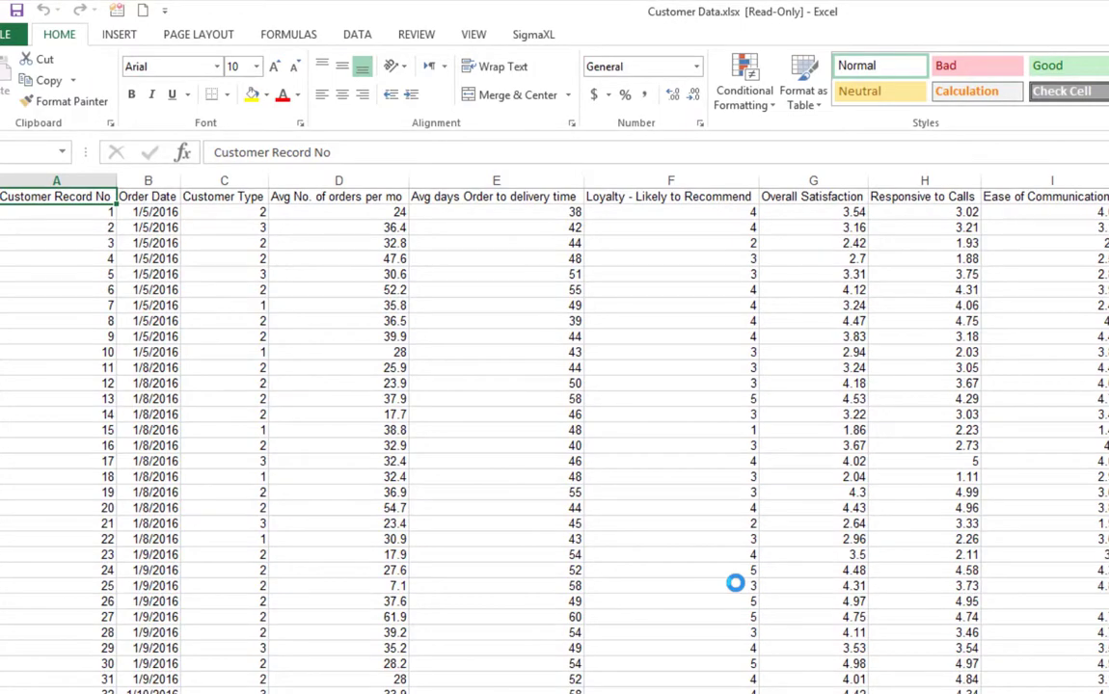
Step: Start SigmaXL's Ordinal Logistic Regression using the entire data table A1:N101 with labels
left_click(531, 34)
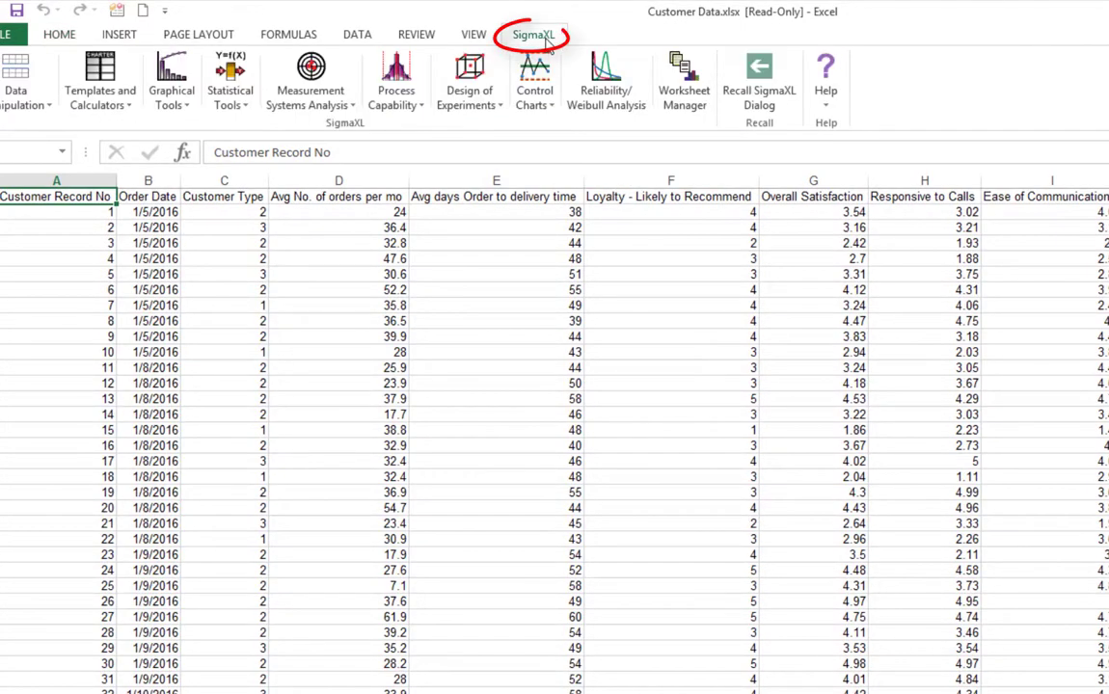
left_click(229, 91)
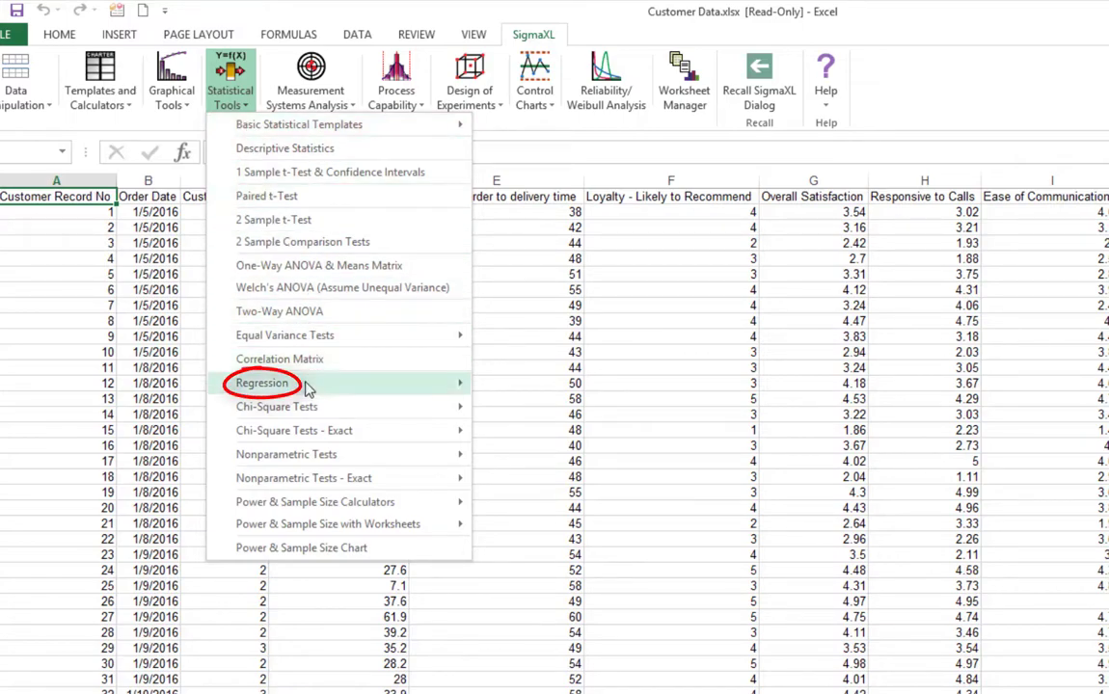
mouse_move(289, 383)
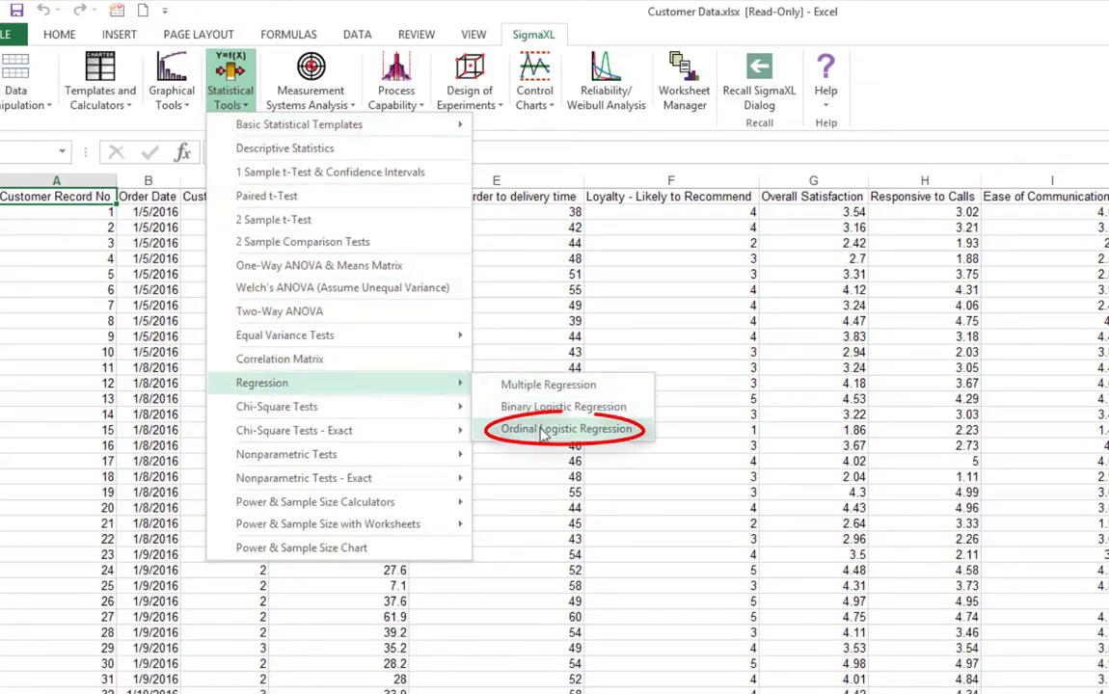
left_click(535, 429)
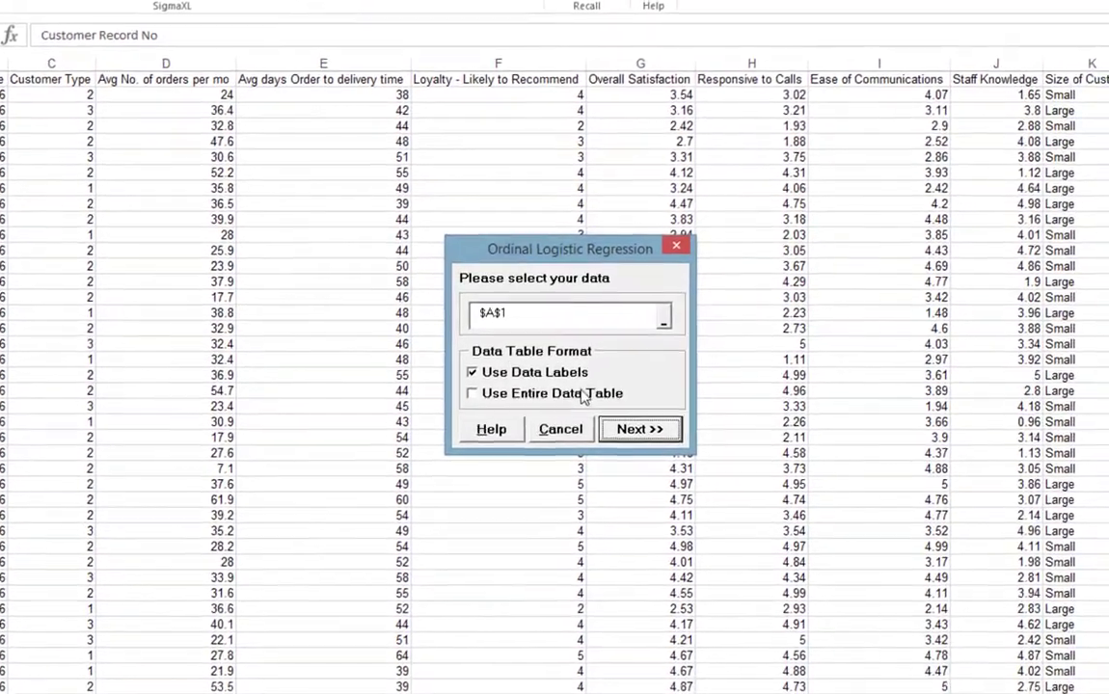
left_click(582, 396)
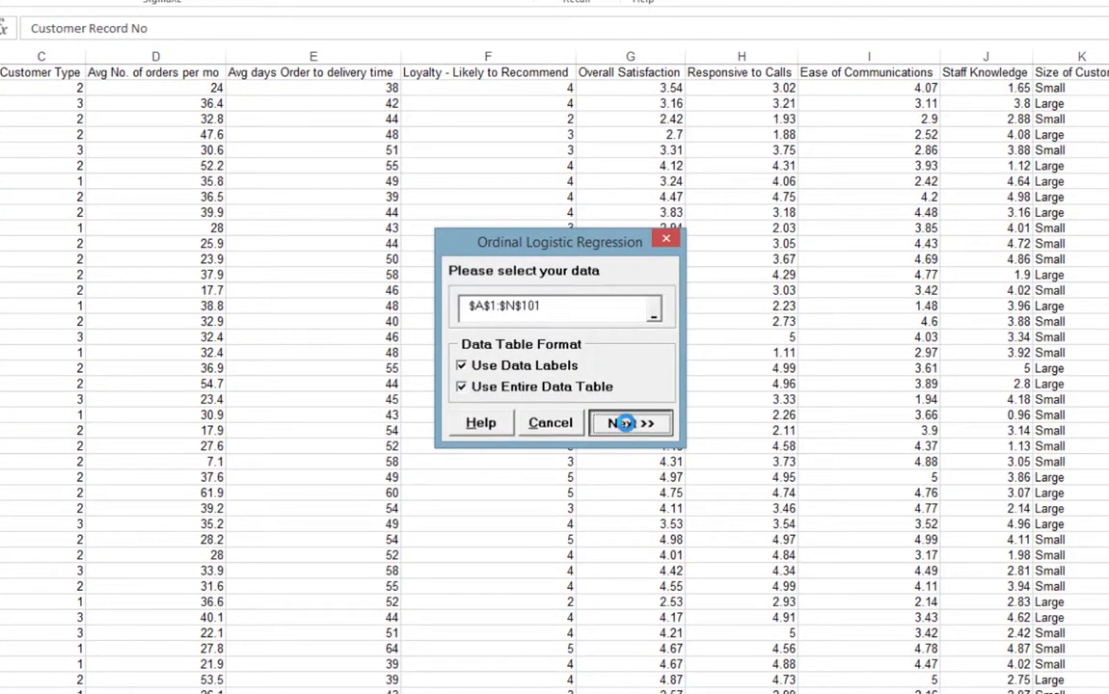
Step: Run regression with Loyalty as ordinal response and Responsive to Calls, Ease of Communications as continuous predictors
left_click(636, 429)
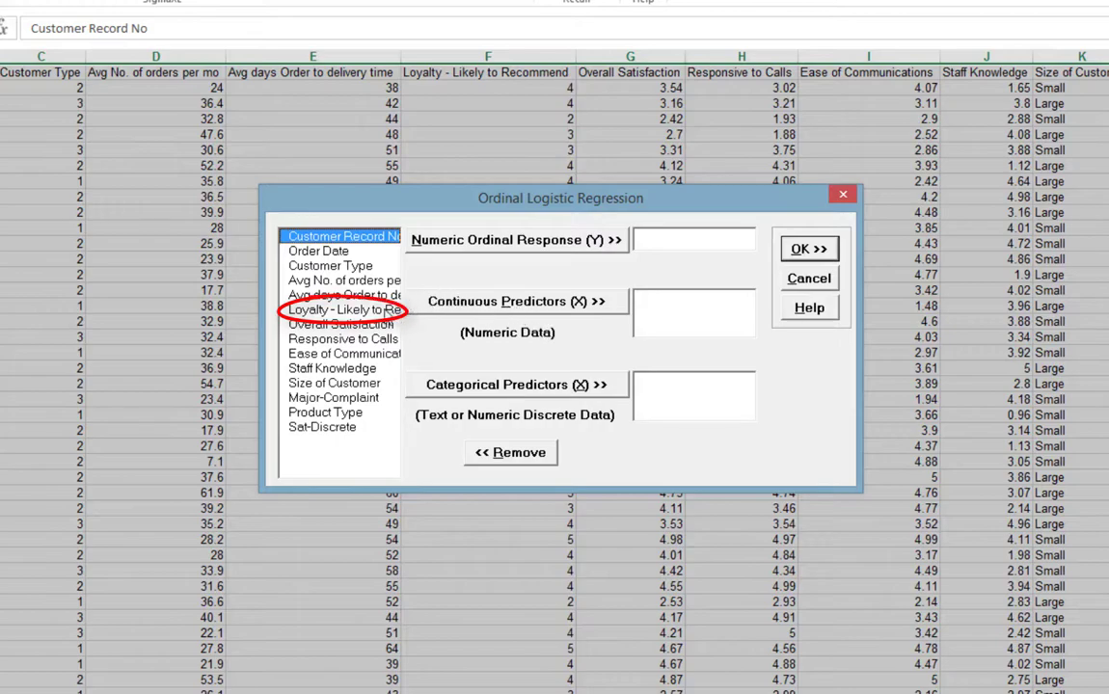
left_click(380, 309)
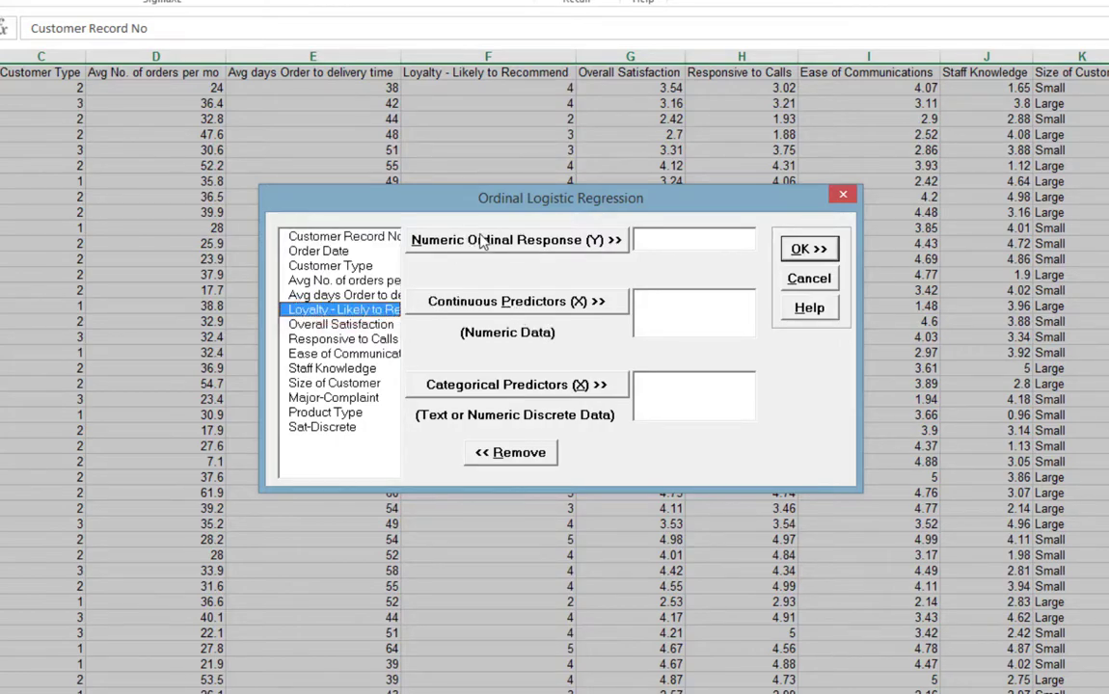
left_click(545, 246)
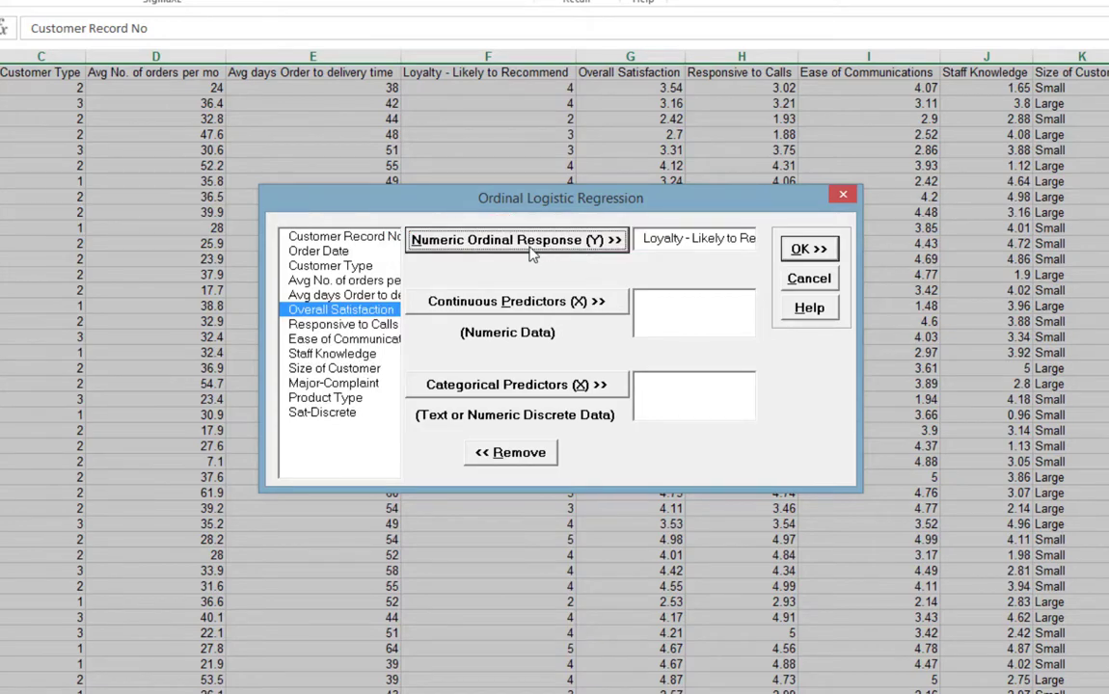
left_click(349, 326)
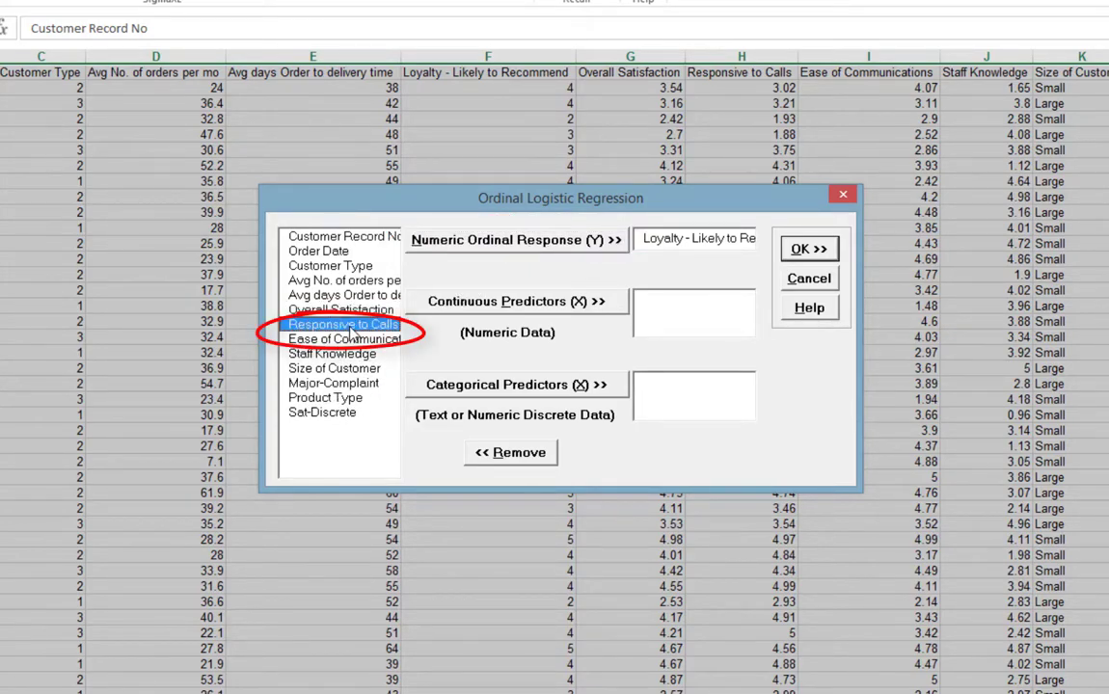
left_click(453, 303)
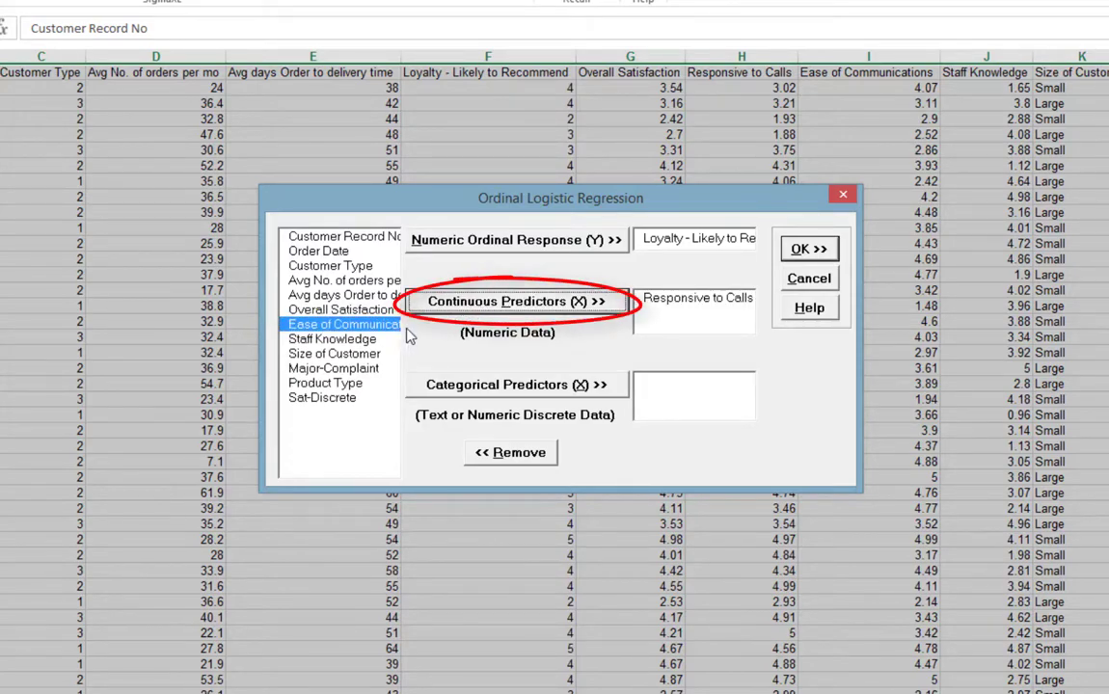
left_click(477, 306)
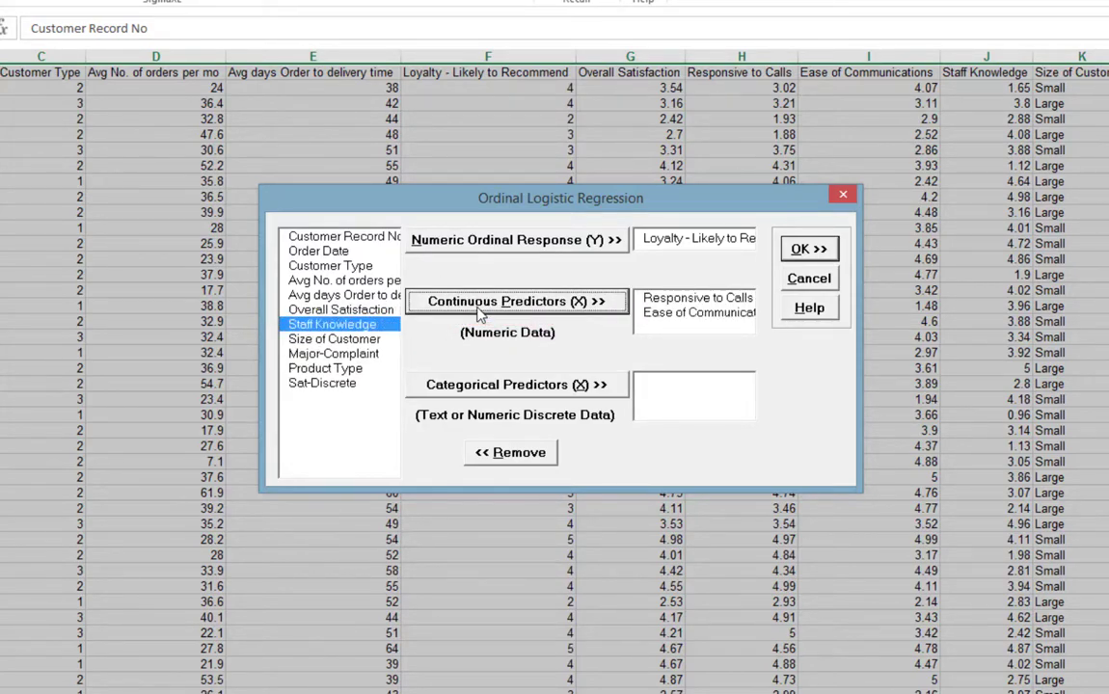
left_click(810, 251)
left_click(809, 250)
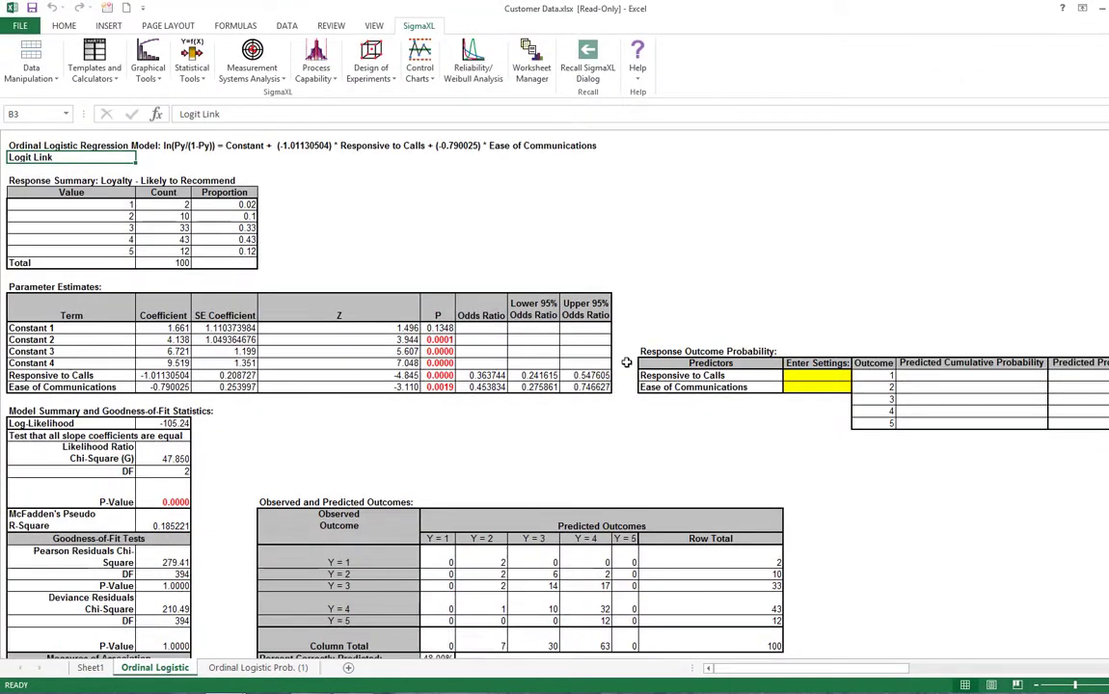
scroll(626, 362, "down", 2)
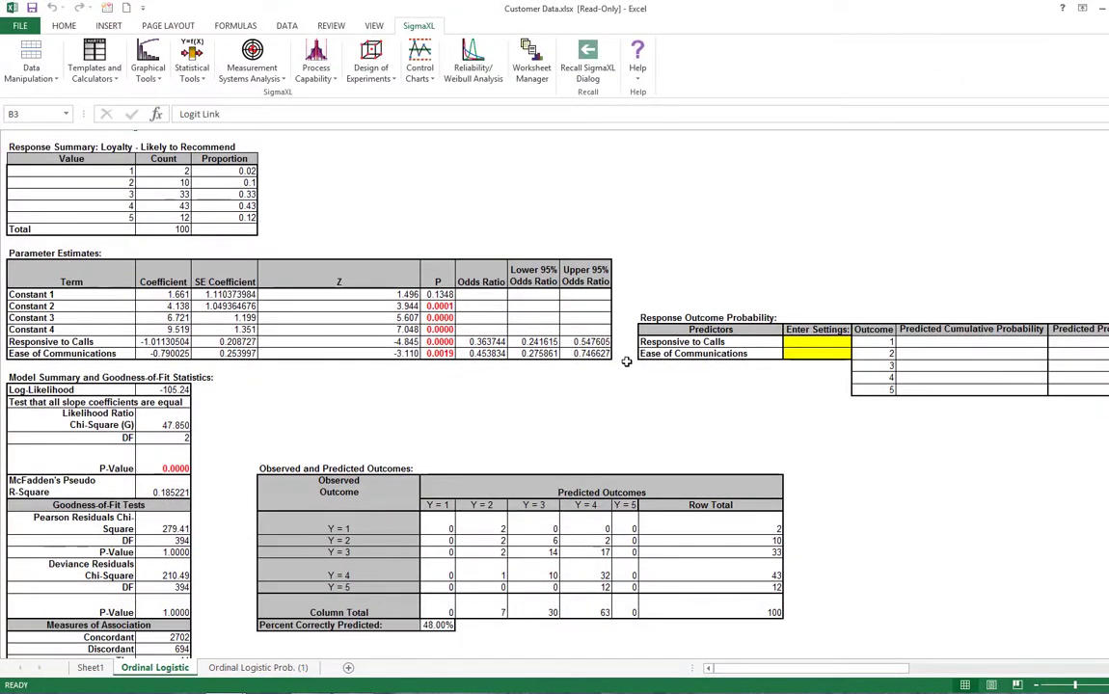
scroll(626, 361, "down", 1)
scroll(626, 361, "down", 1)
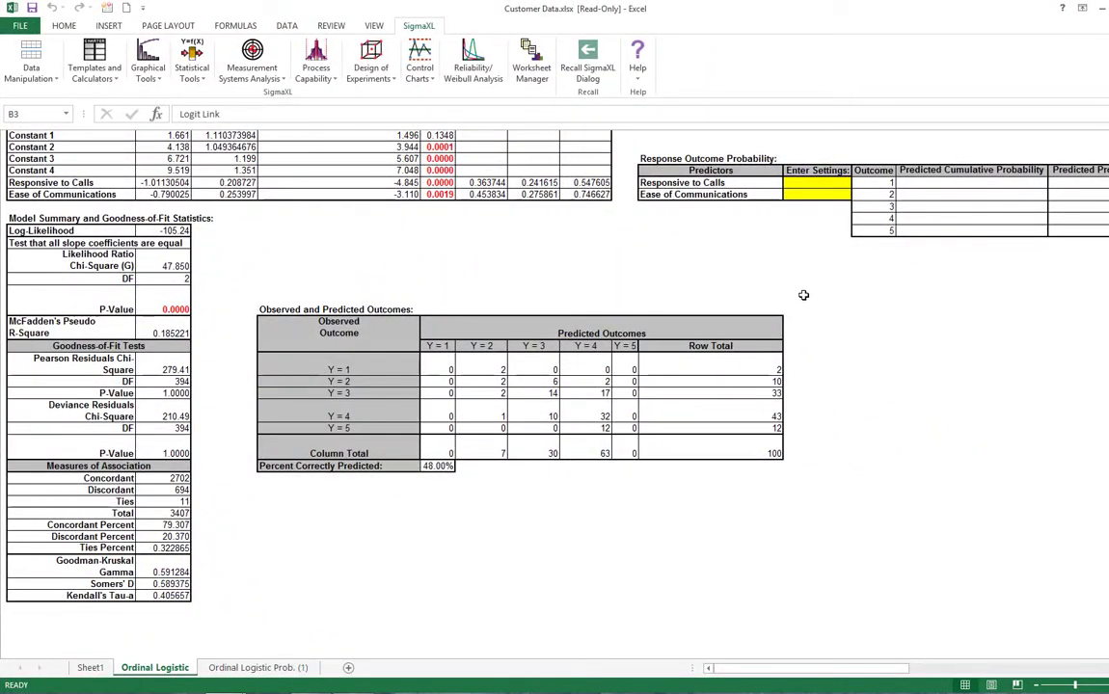
Step: Enter 3 for Responsive to Calls and 3 for Ease of Communications in the probability calculator
scroll(800, 300, "up", 3)
scroll(897, 395, "up", 2)
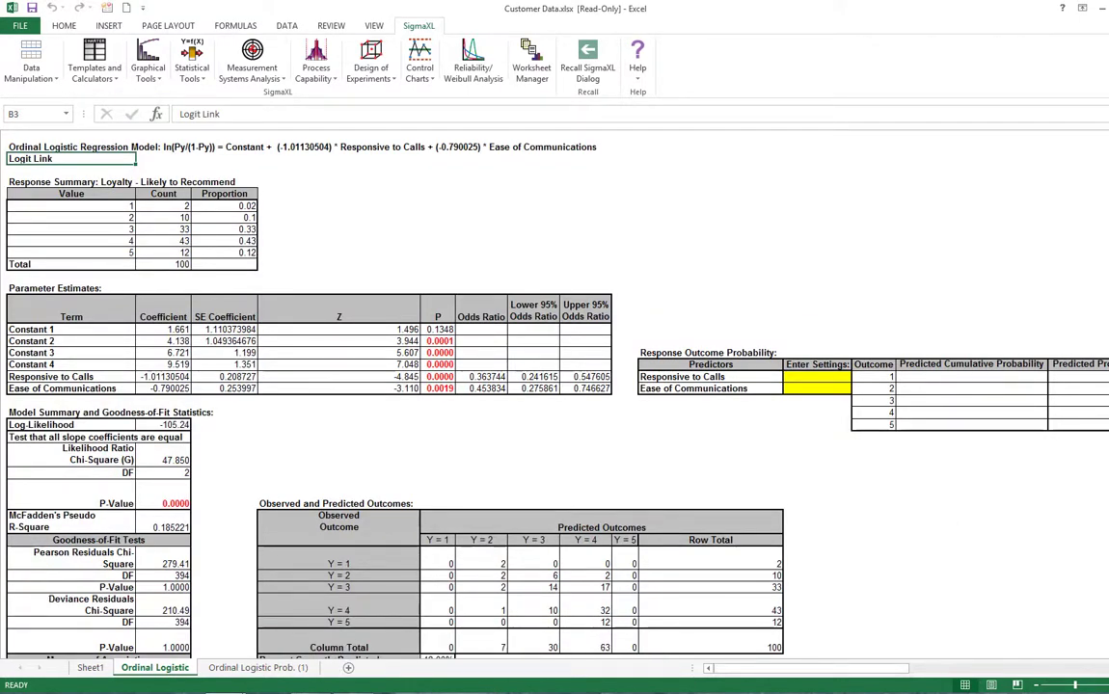
scroll(497, 366, "right", 1)
scroll(497, 367, "right", 3)
scroll(497, 366, "right", 3)
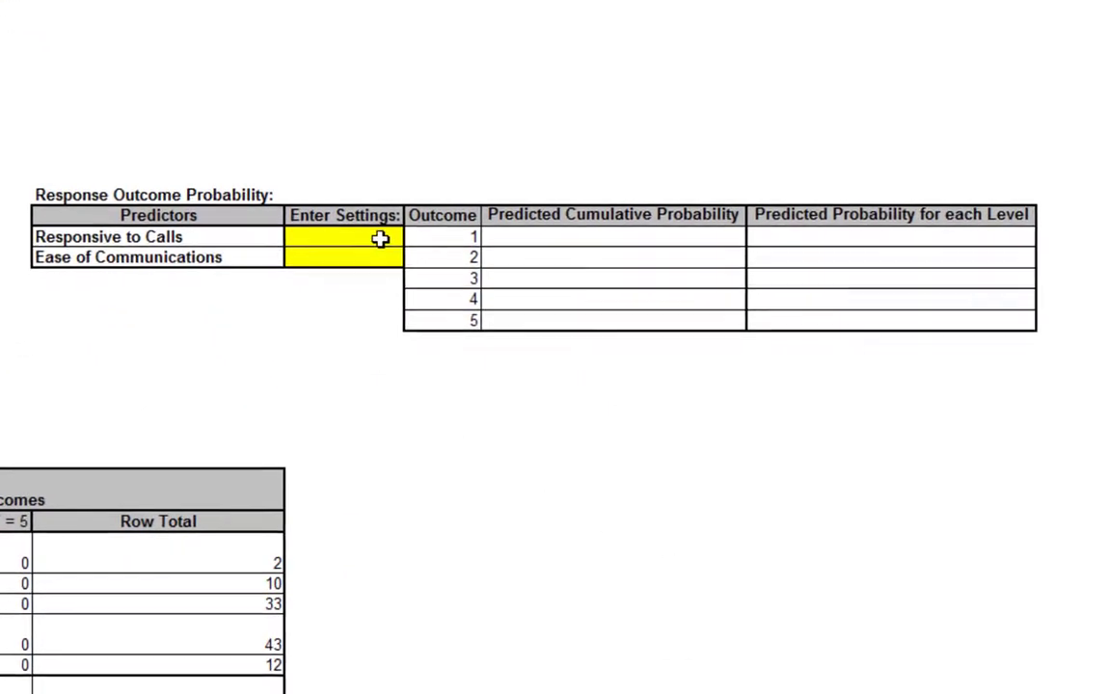
left_click(381, 239)
type("3")
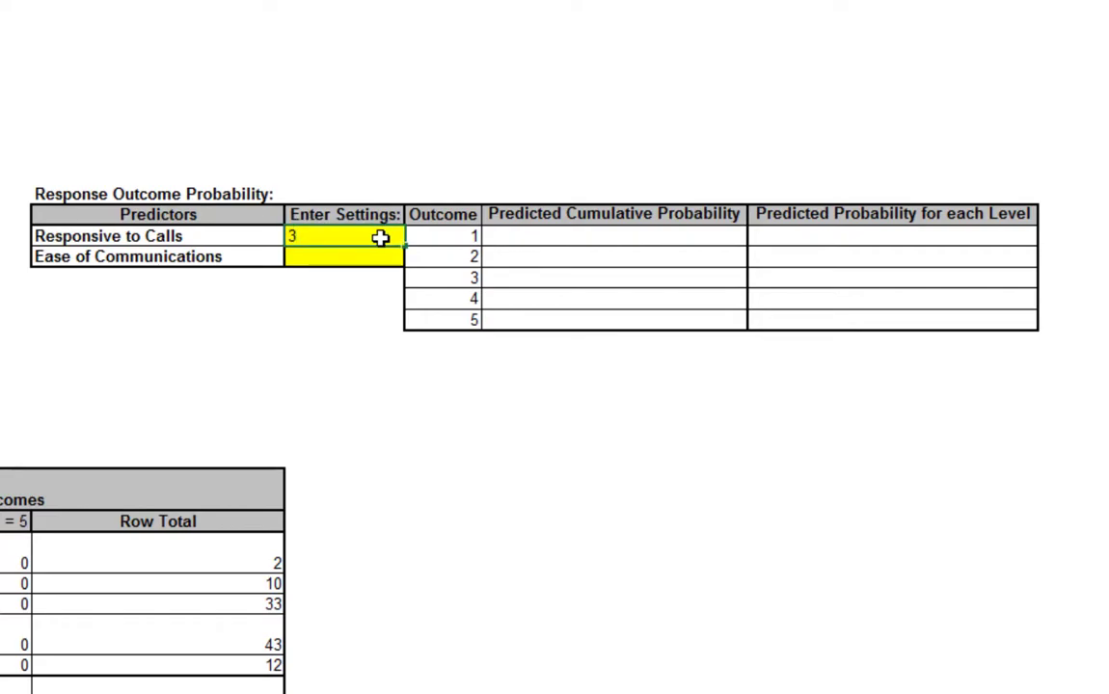
left_click(356, 255)
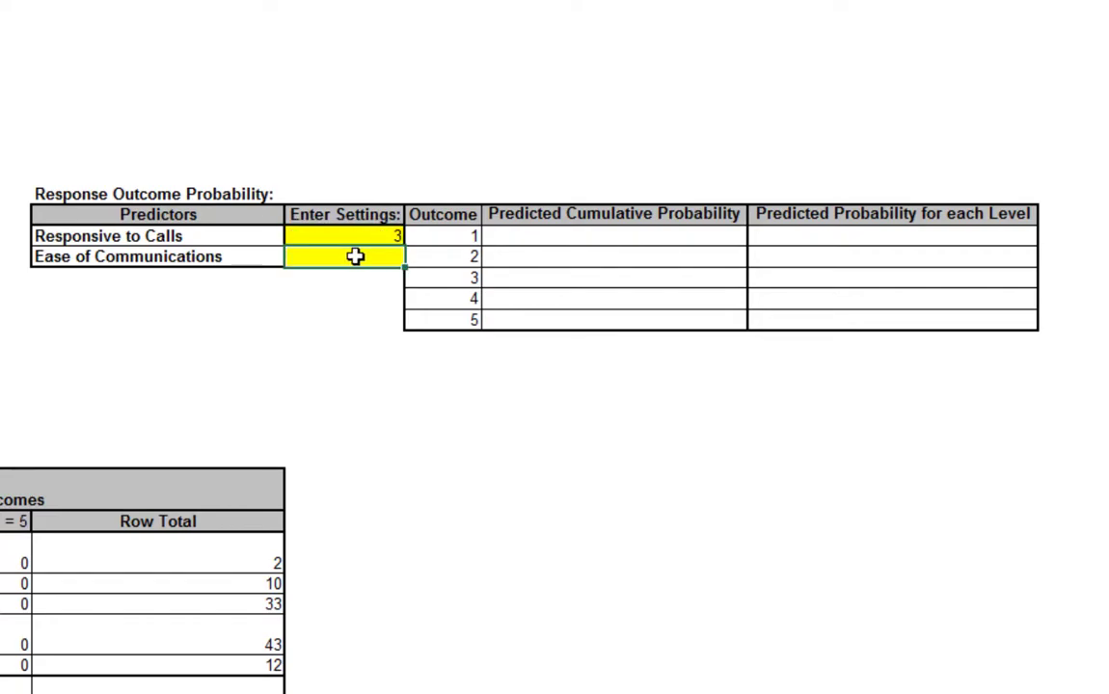
type("3")
key("Return")
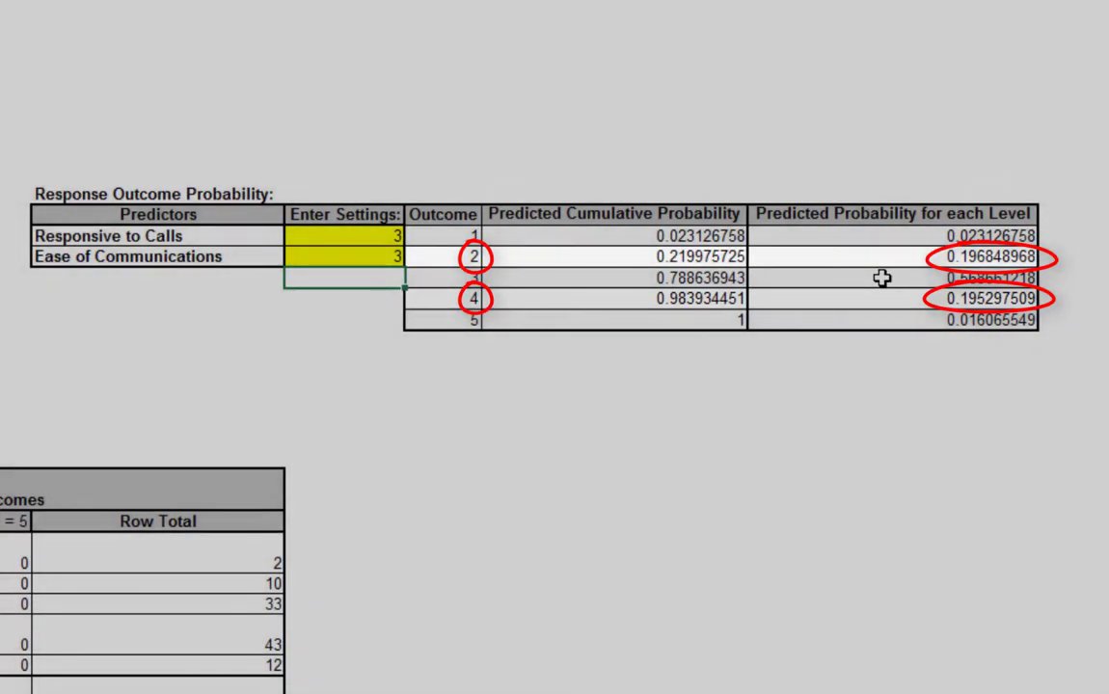
Step: Select the outcome 3 probability result (0.569) to review it
left_click(882, 278)
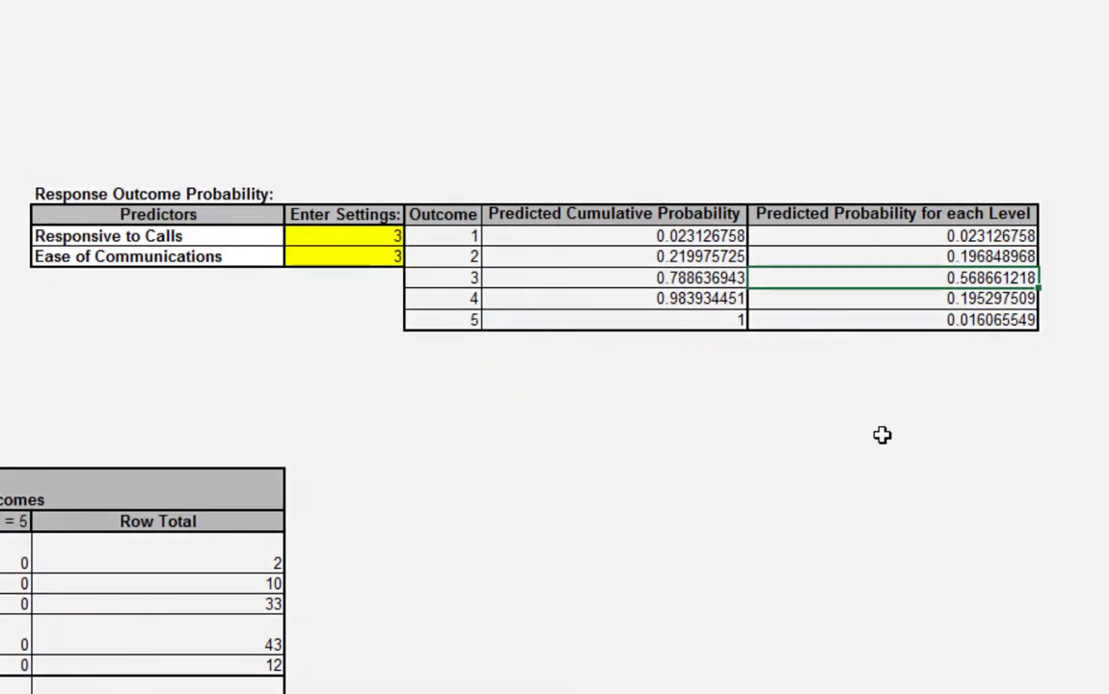